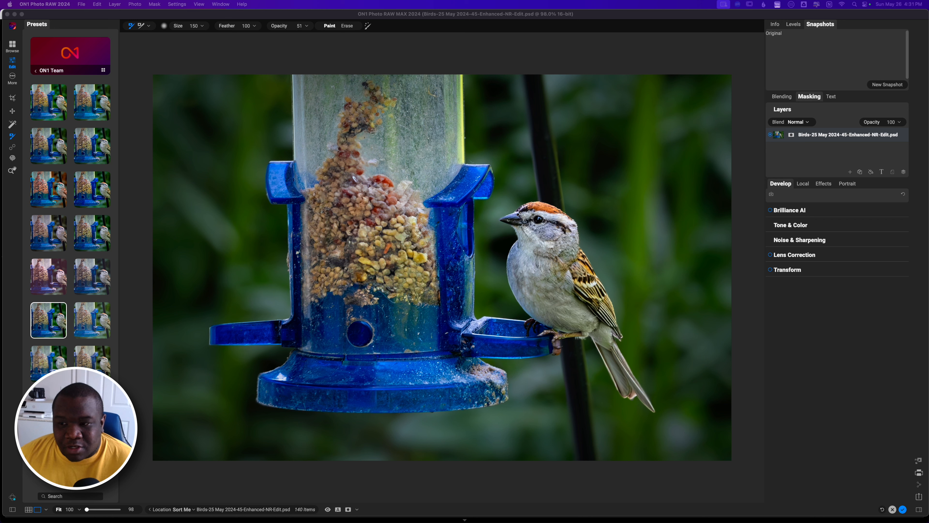
# Open the Effects filter stack and collapse the Color Enhancer filter to list all applied filters.
pyautogui.click(823, 183)
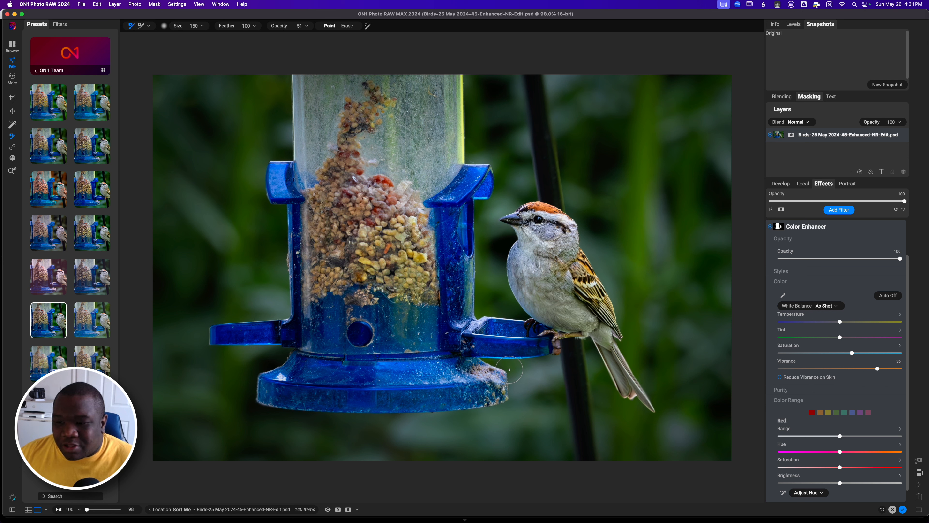
pyautogui.click(840, 230)
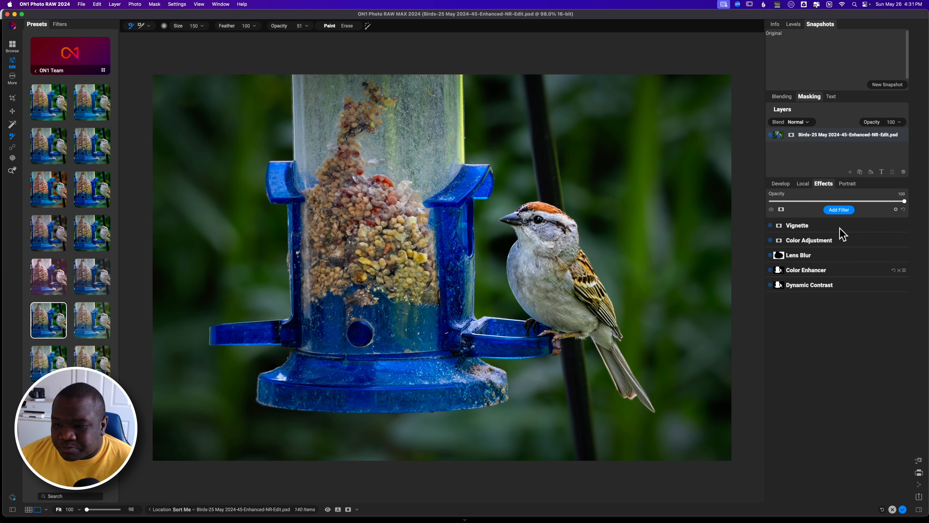
# Toggle the Vignette, Color Adjustment, Lens Blur and Color Enhancer filters off and on to compare their effects.
pyautogui.click(770, 225)
pyautogui.click(770, 241)
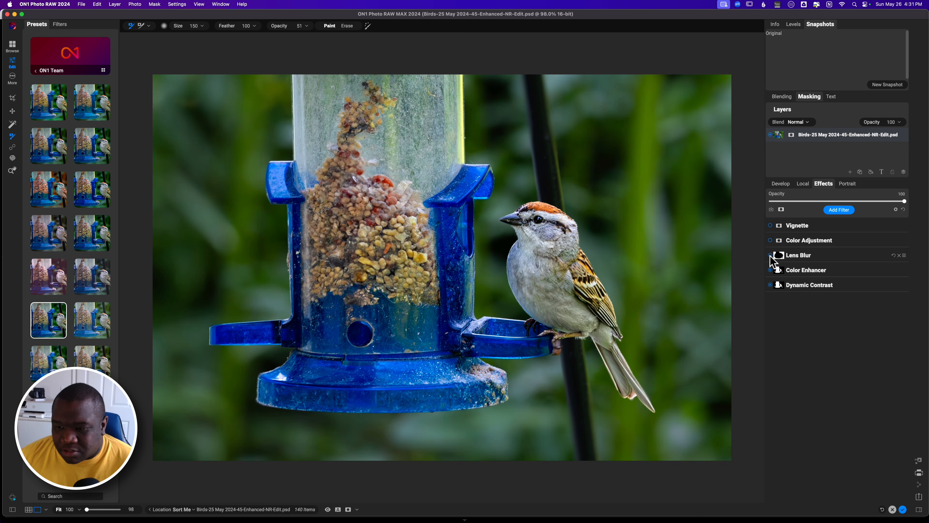
pyautogui.click(770, 255)
pyautogui.click(770, 270)
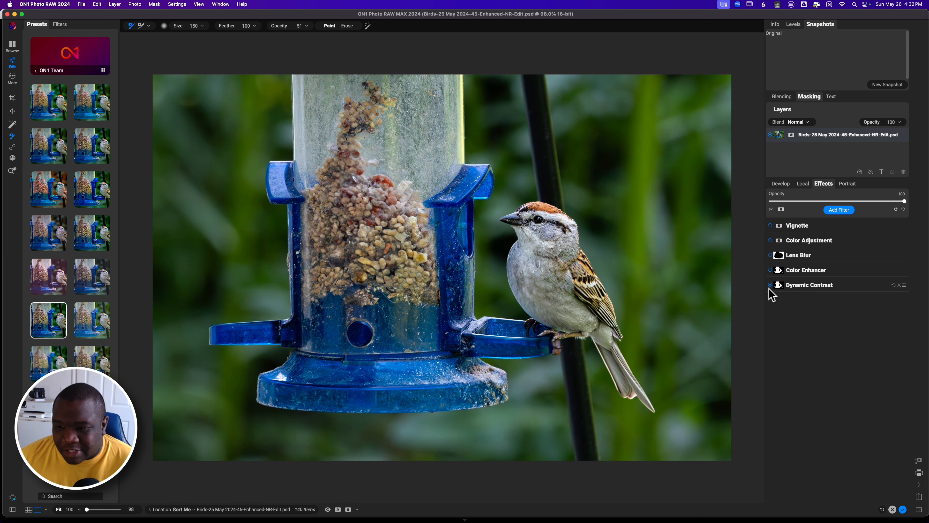
# Inspect the Lens Blur filter's settings, toggling the filter off and on to compare, then collapse it.
pyautogui.click(772, 256)
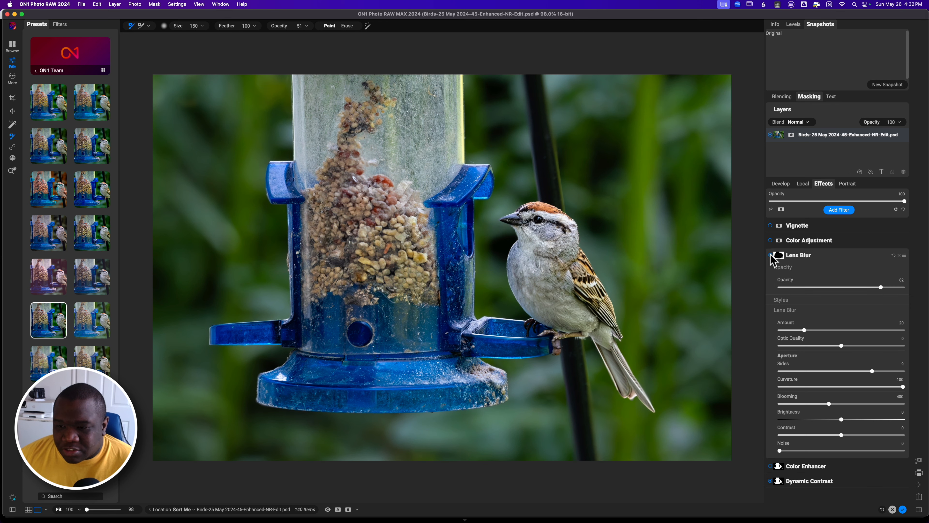
pyautogui.click(770, 255)
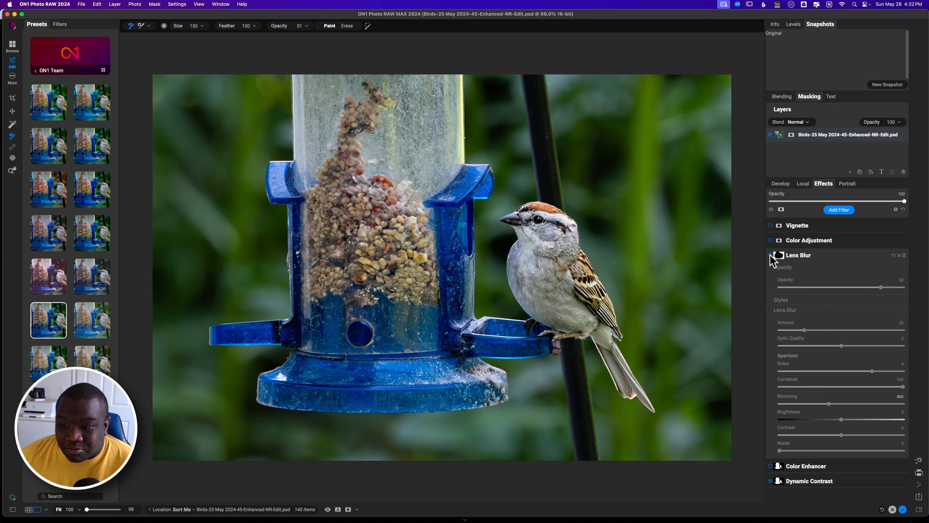
pyautogui.press('z')
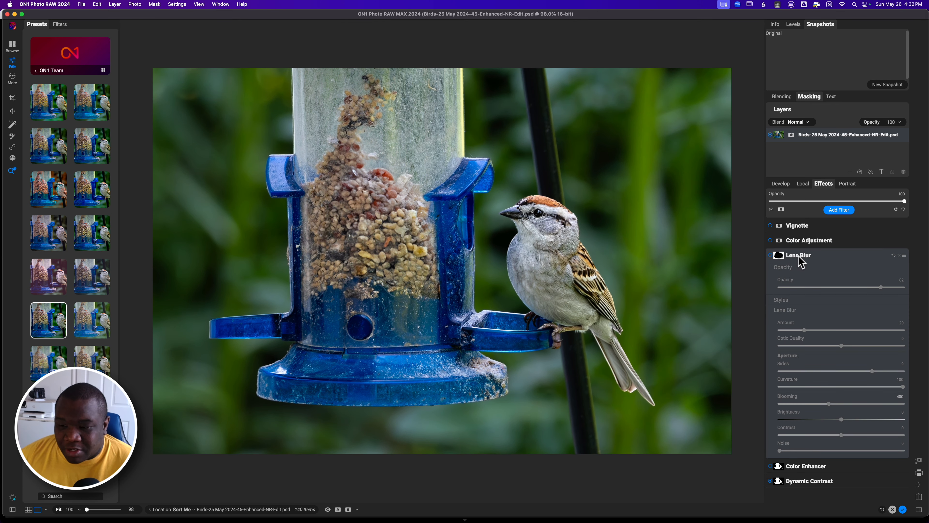
pyautogui.click(798, 256)
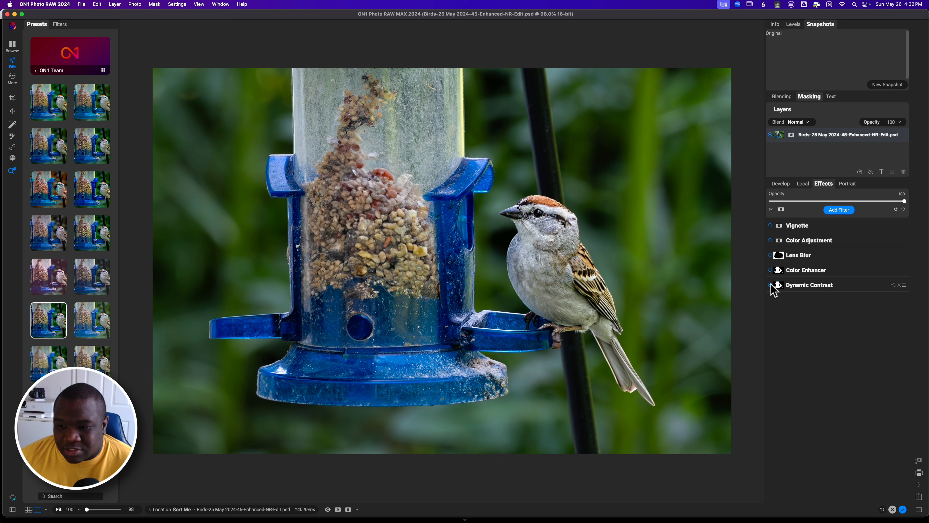
# Expand the Dynamic Contrast filter and preview its opacity at 100 before returning it to 49.
pyautogui.click(771, 285)
pyautogui.click(771, 286)
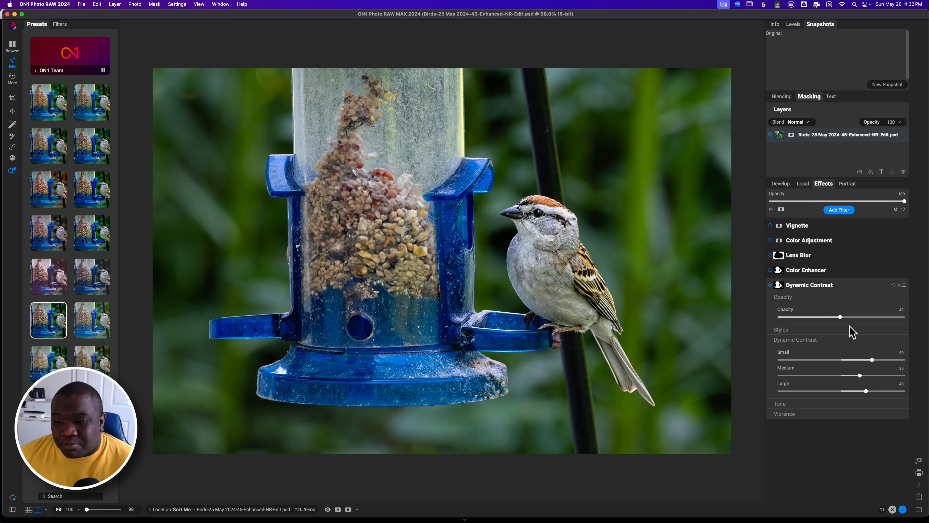
pyautogui.moveTo(839, 318); pyautogui.dragTo(917, 317)
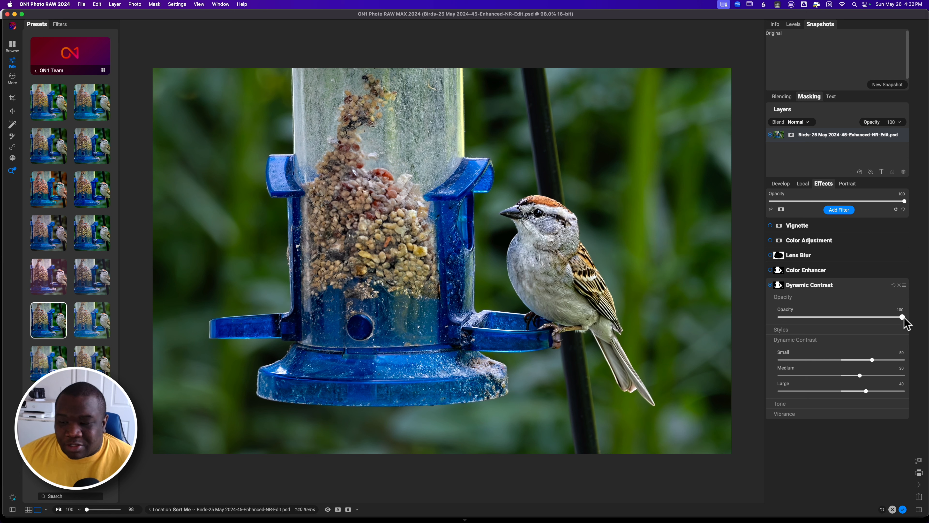
pyautogui.moveTo(902, 318); pyautogui.dragTo(840, 317)
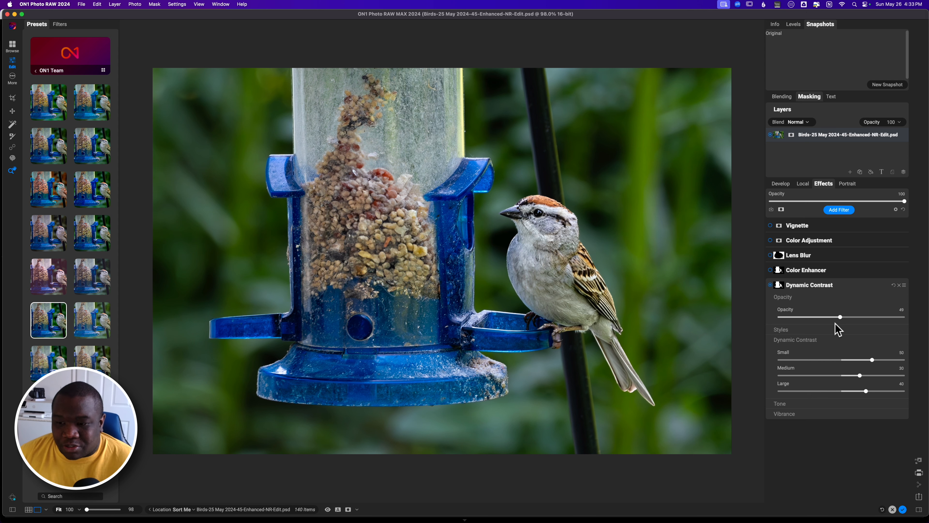
# Preview the Dynamic Contrast filter's mask, then toggle the filter off and on.
pyautogui.press('super+m')
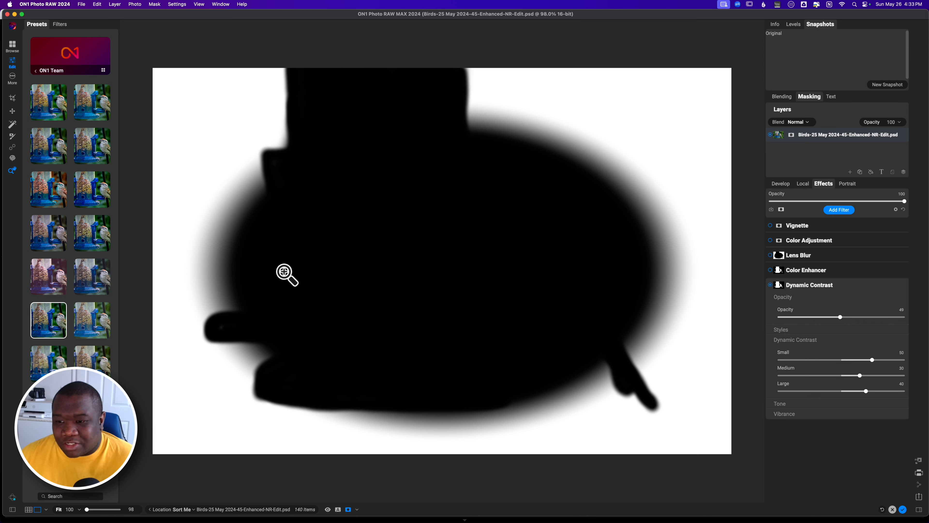
pyautogui.press('super+m')
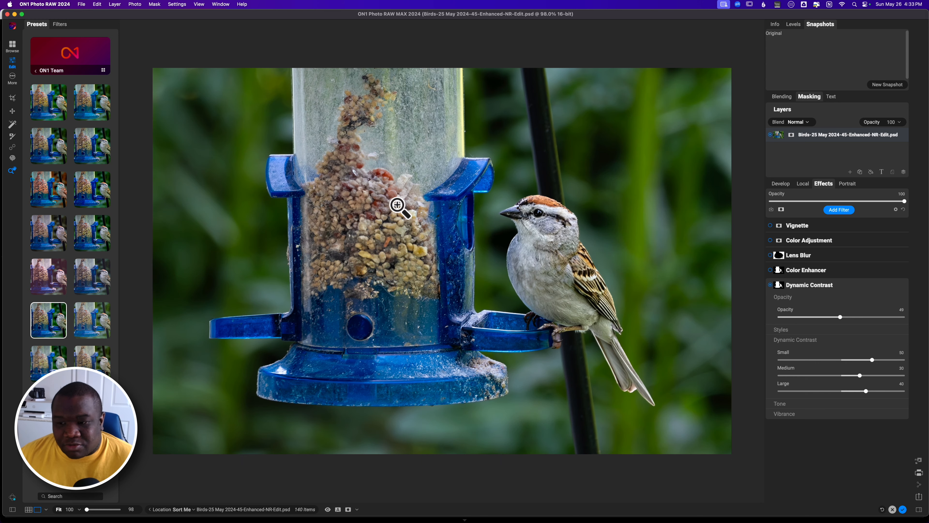
pyautogui.click(770, 284)
pyautogui.click(771, 284)
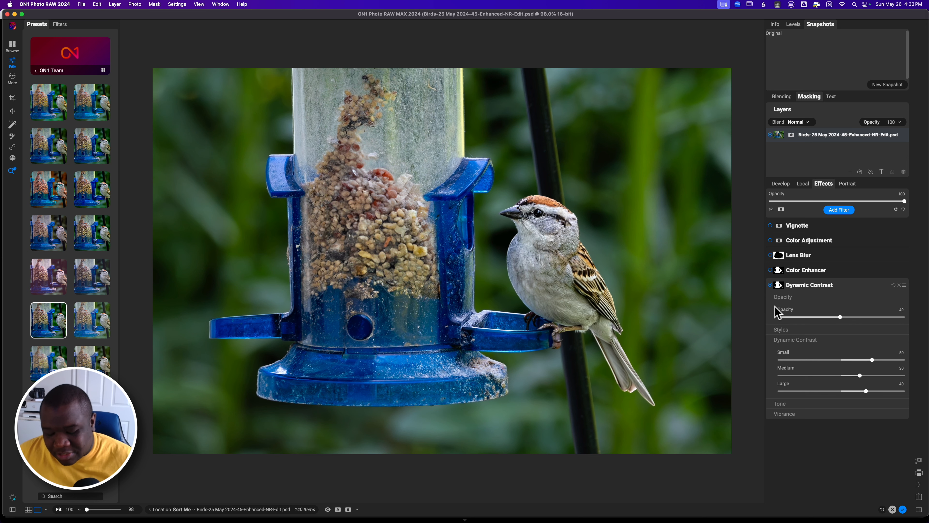
# Examine the Dynamic Contrast filter's mask with the masking brush active, then hide the mask overlay.
pyautogui.press('super+m')
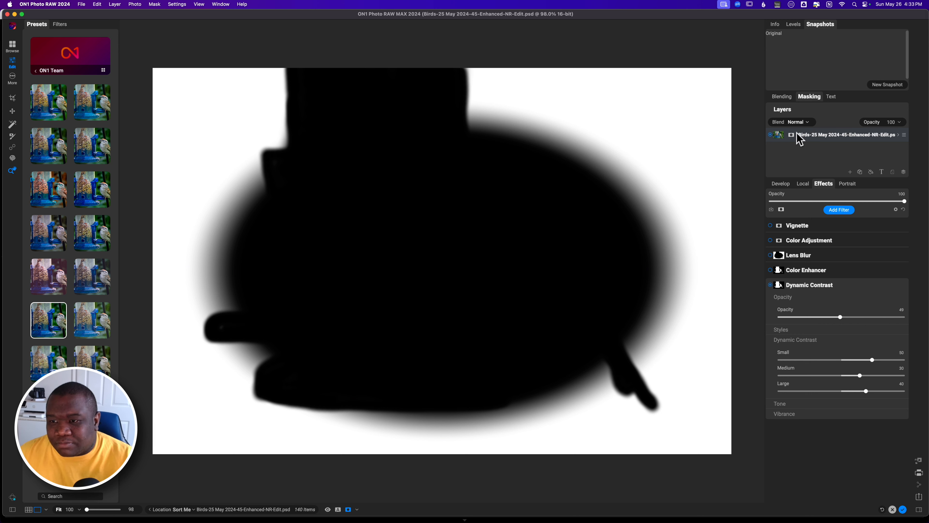
pyautogui.click(779, 286)
pyautogui.click(780, 285)
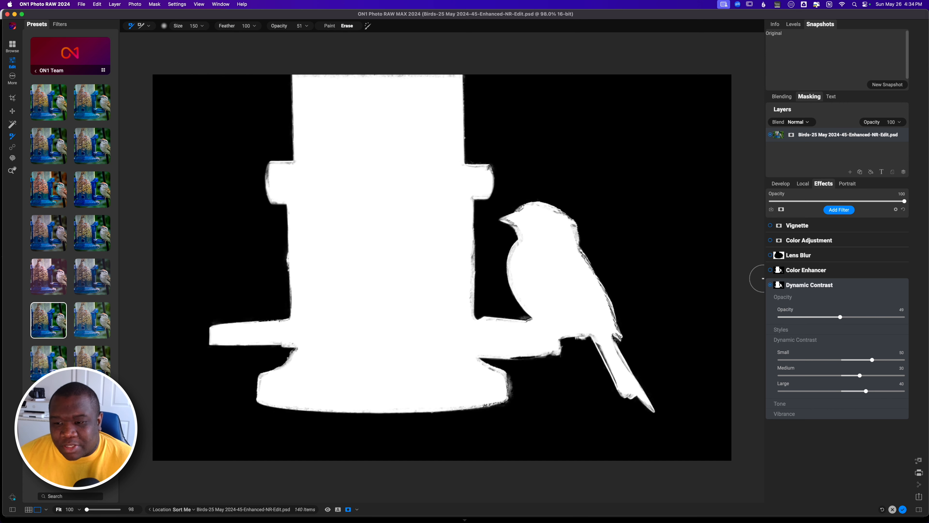
pyautogui.press('o')
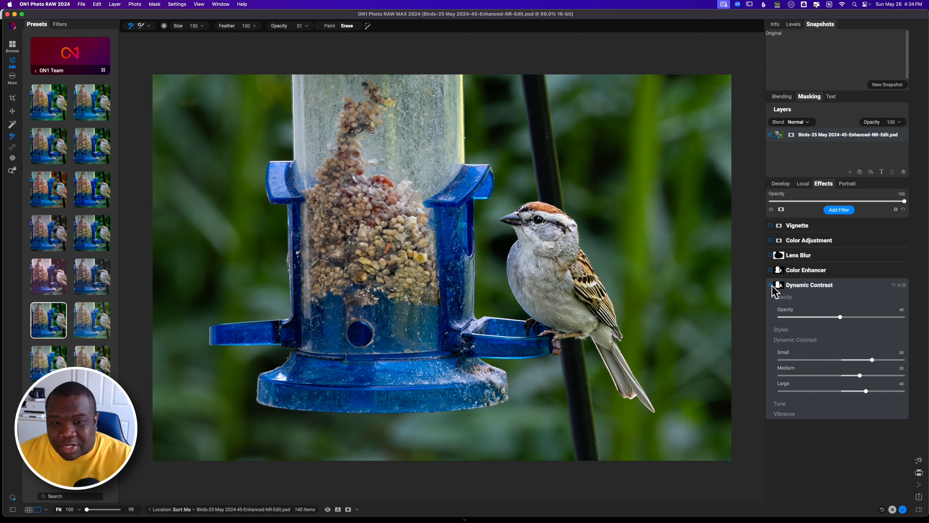
# Toggle Dynamic Contrast off and on, then expand and browse the Color Enhancer filter settings.
pyautogui.click(771, 285)
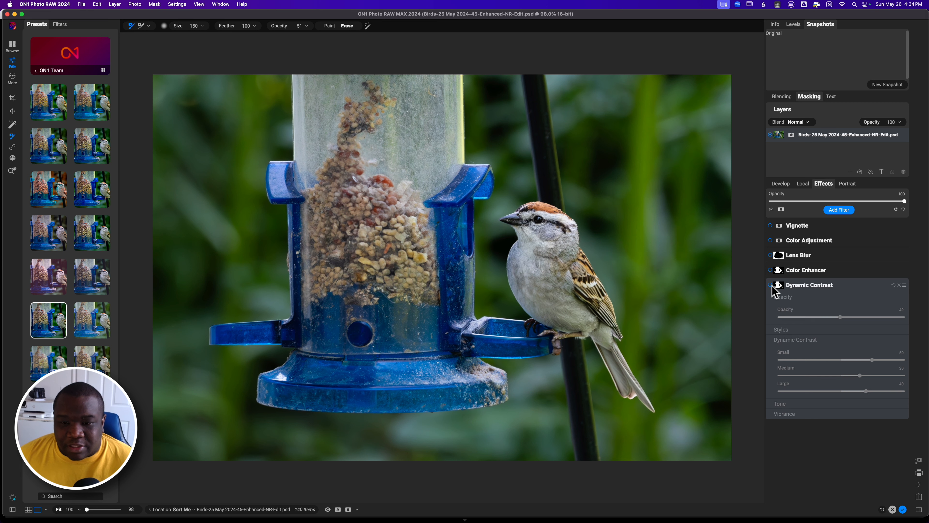
pyautogui.click(770, 285)
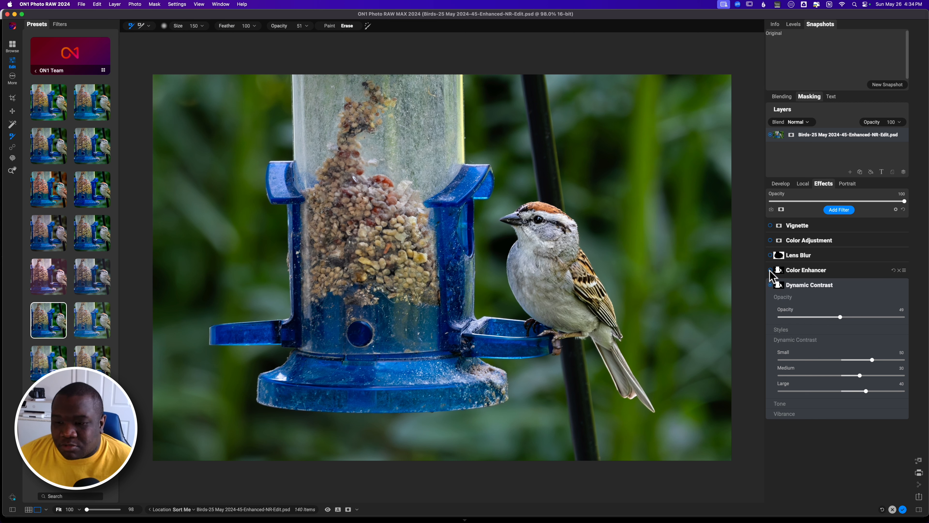
pyautogui.click(770, 270)
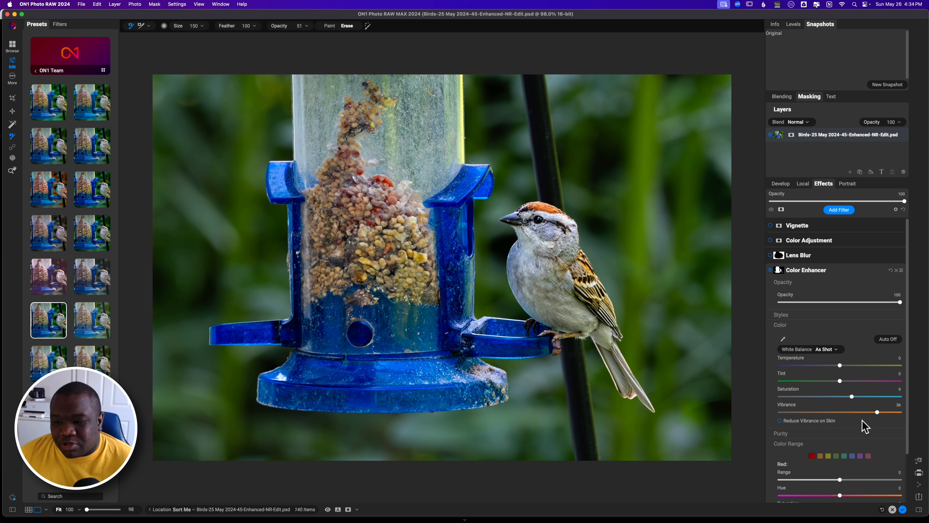
pyautogui.moveTo(907, 358); pyautogui.dragTo(914, 425)
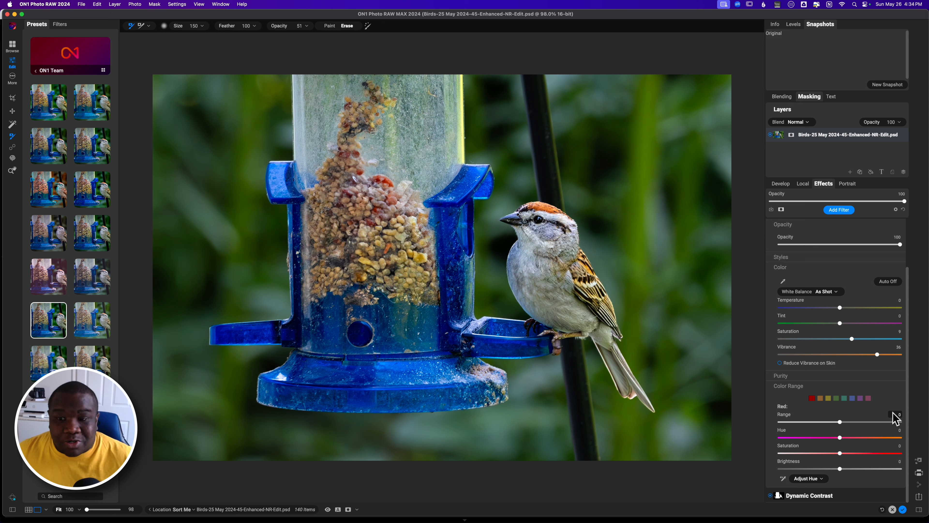
pyautogui.scroll(3, 861, 400)
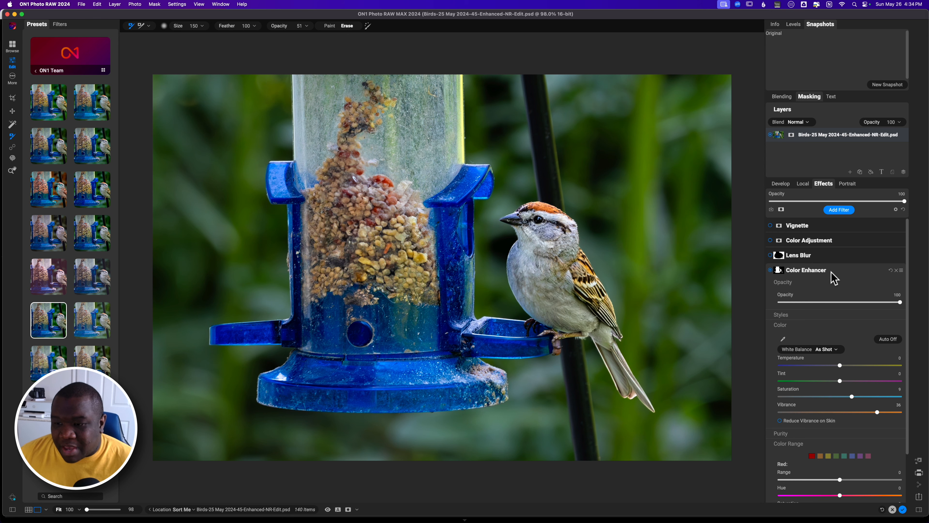
pyautogui.press('z')
pyautogui.scroll(-2, 784, 278)
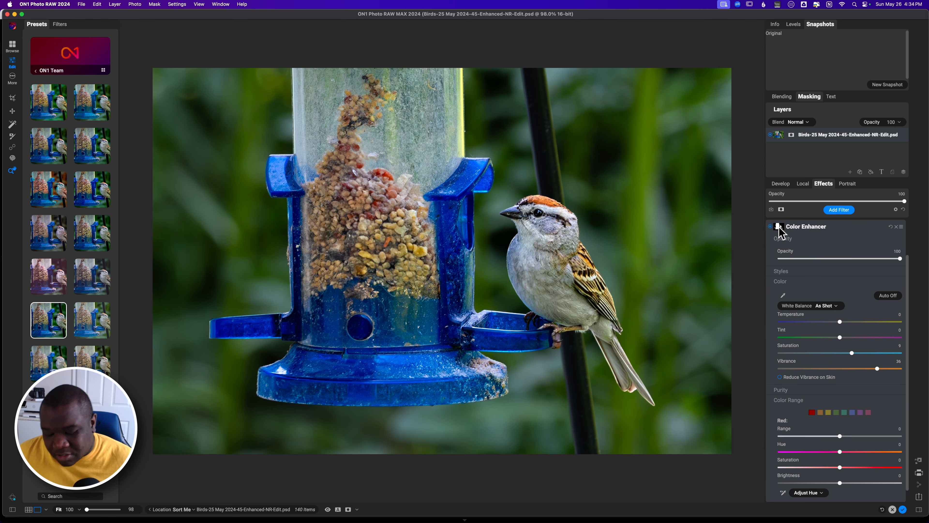
# Show the Color Enhancer mask and erase a small stroke over the bird's wing with the masking brush.
pyautogui.press('b')
pyautogui.click(779, 228)
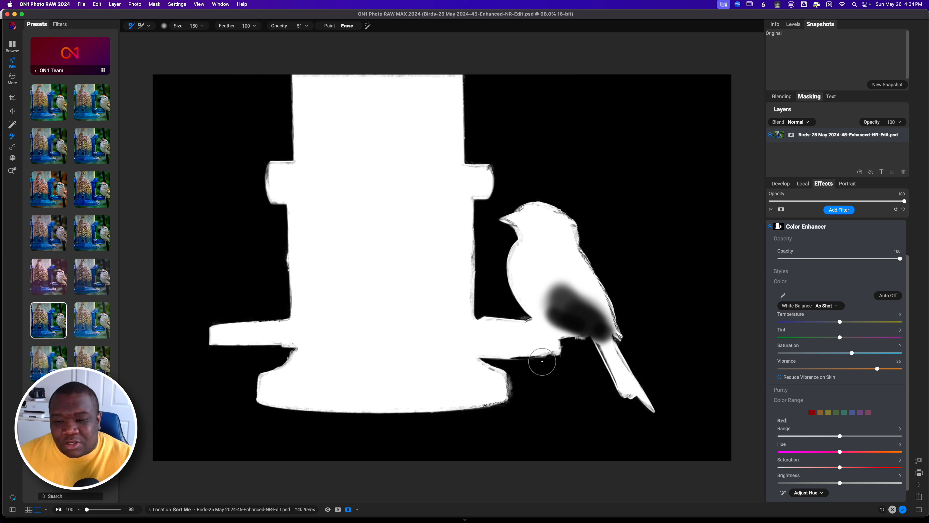
pyautogui.moveTo(594, 335)
pyautogui.mouseDown()
pyautogui.moveTo(557, 296)
pyautogui.moveTo(603, 329)
pyautogui.mouseUp()
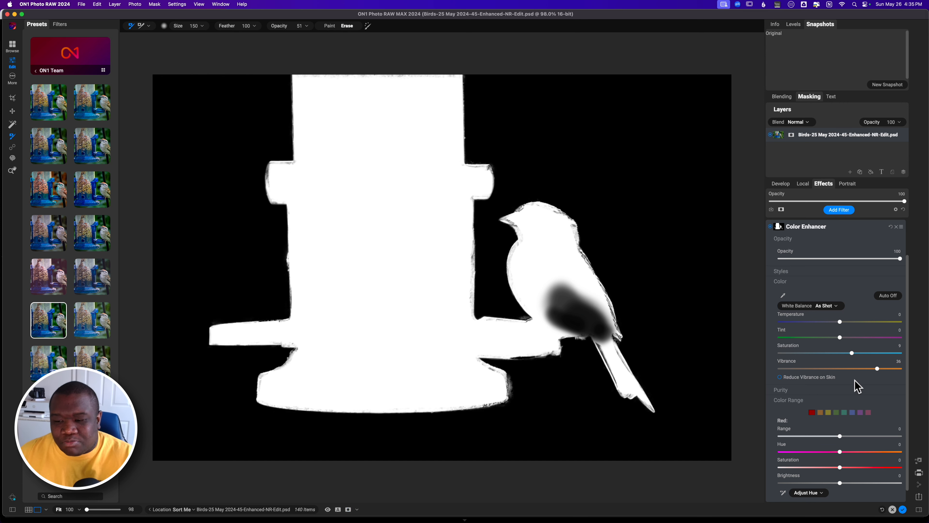
pyautogui.press('super+m')
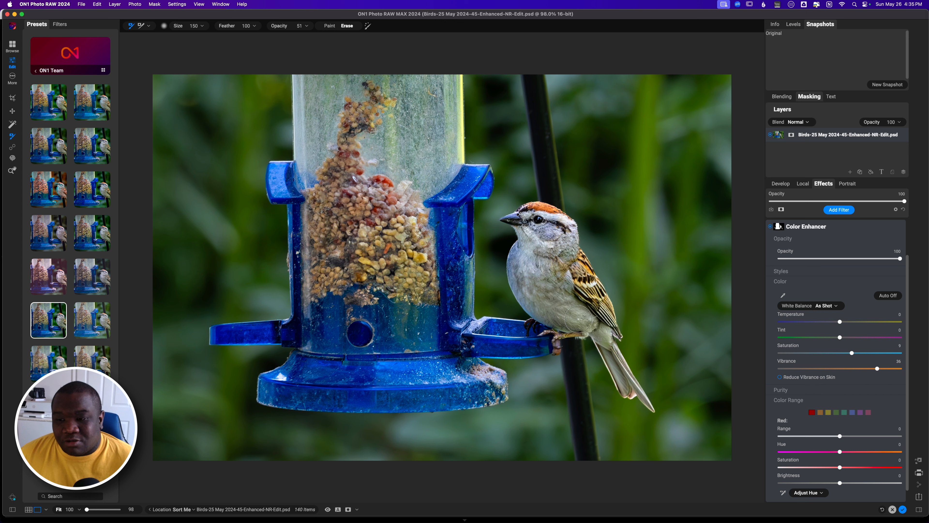
# Switch to the Local adjustments and view the Adjustment layer's mask covering the bird's wing.
pyautogui.scroll(3, 908, 271)
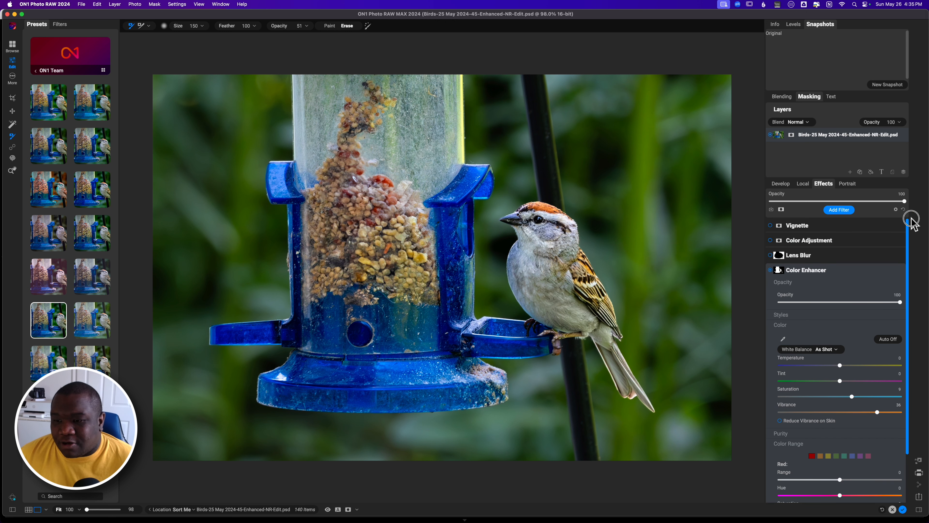
pyautogui.click(803, 183)
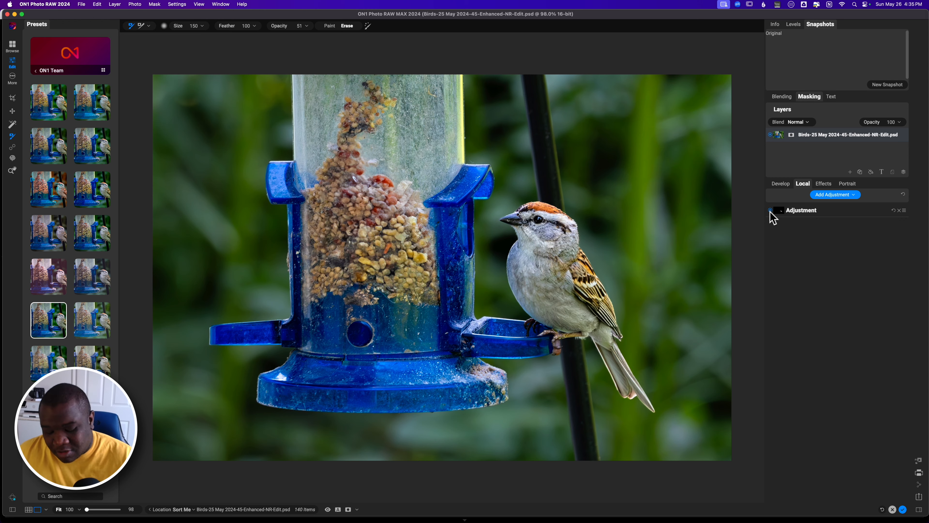
pyautogui.press('o')
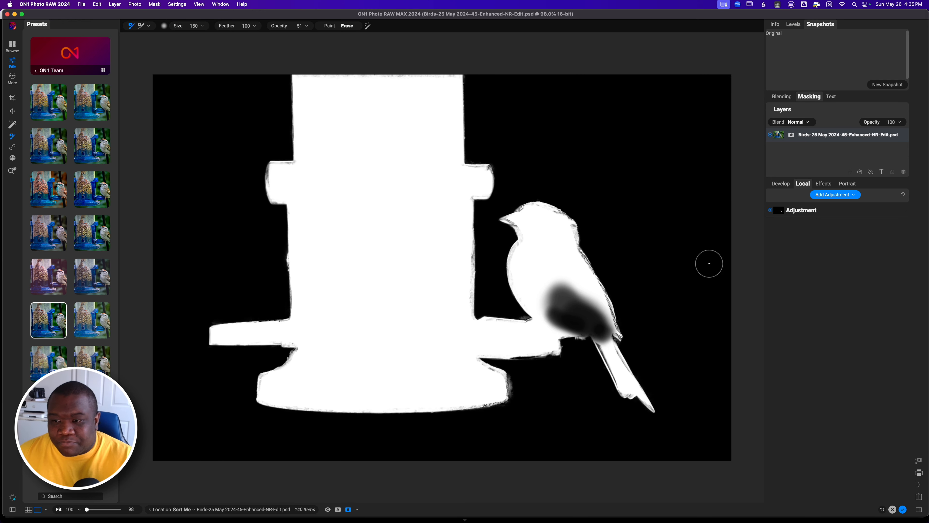
pyautogui.keyDown('alt'); pyautogui.click(779, 211); pyautogui.keyUp('alt')
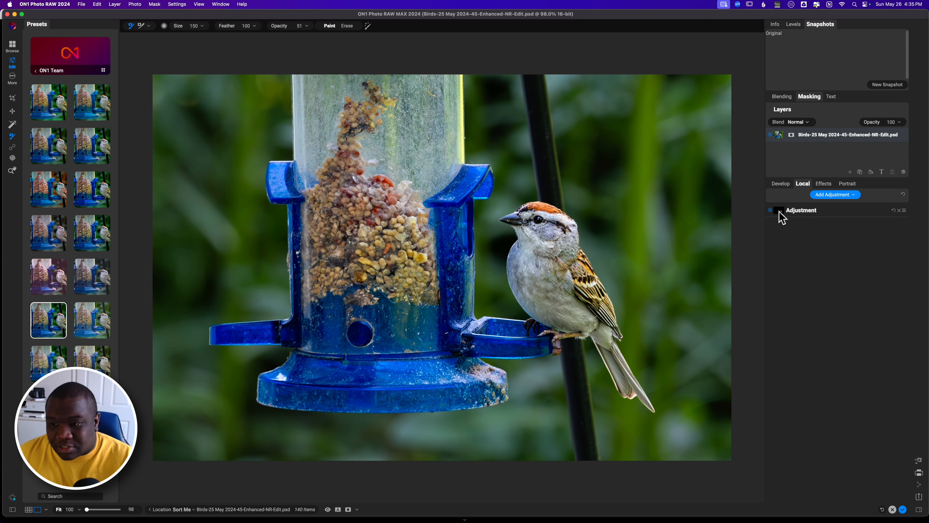
pyautogui.keyDown('alt'); pyautogui.click(779, 210); pyautogui.keyUp('alt')
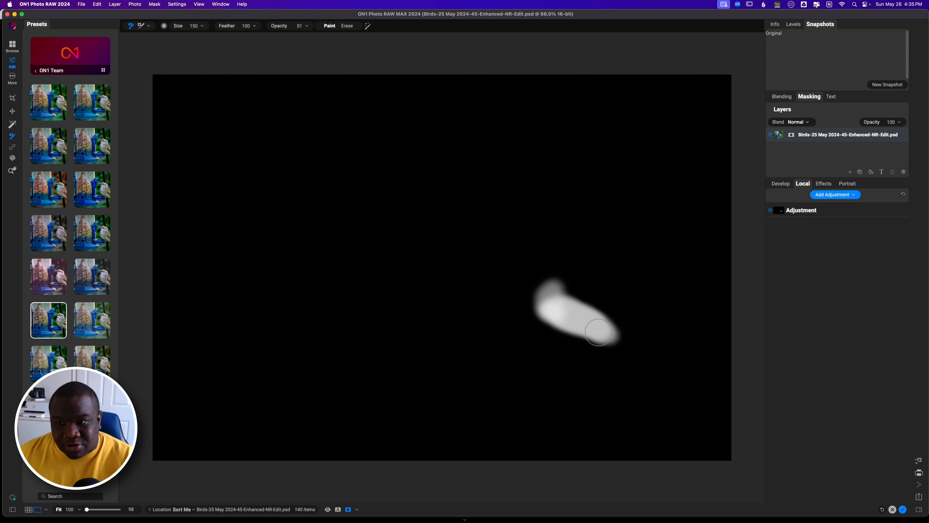
pyautogui.press('o')
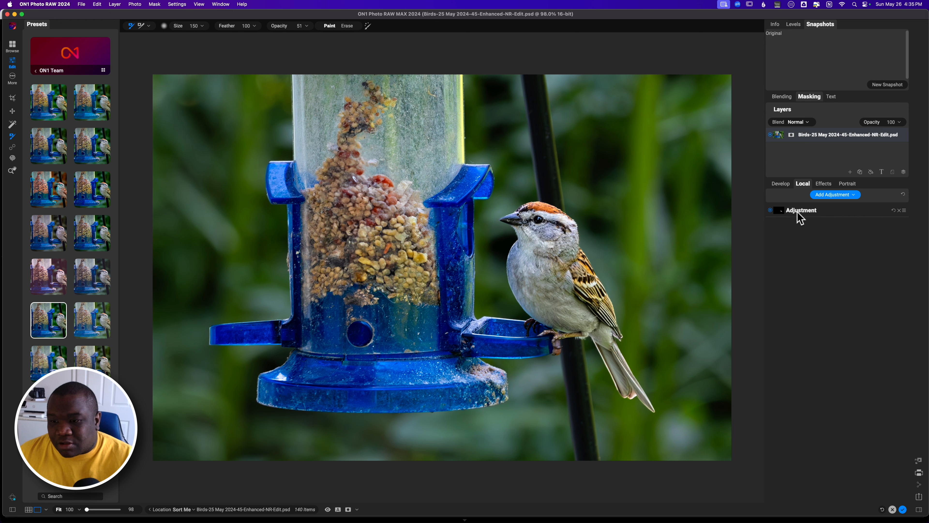
# Expand the local Adjustment layer and scroll through its tone, structure and color sliders.
pyautogui.click(797, 211)
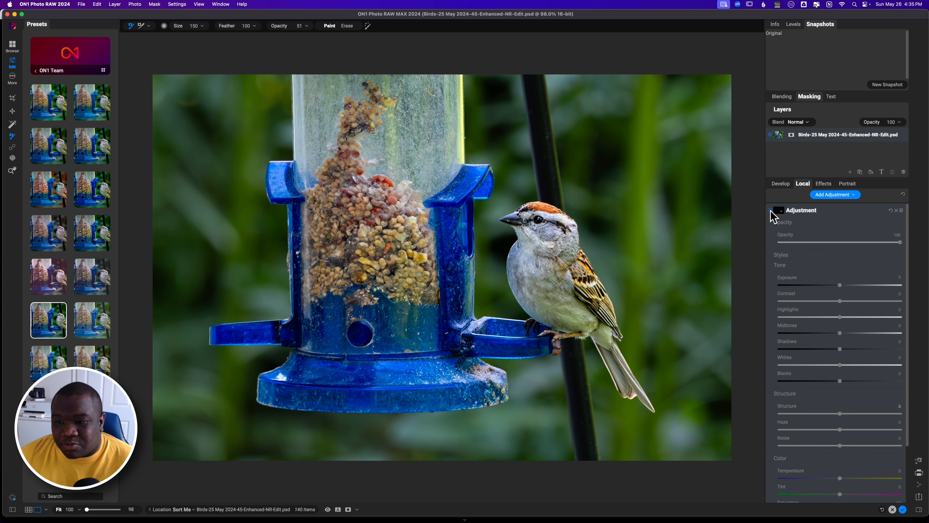
pyautogui.click(770, 210)
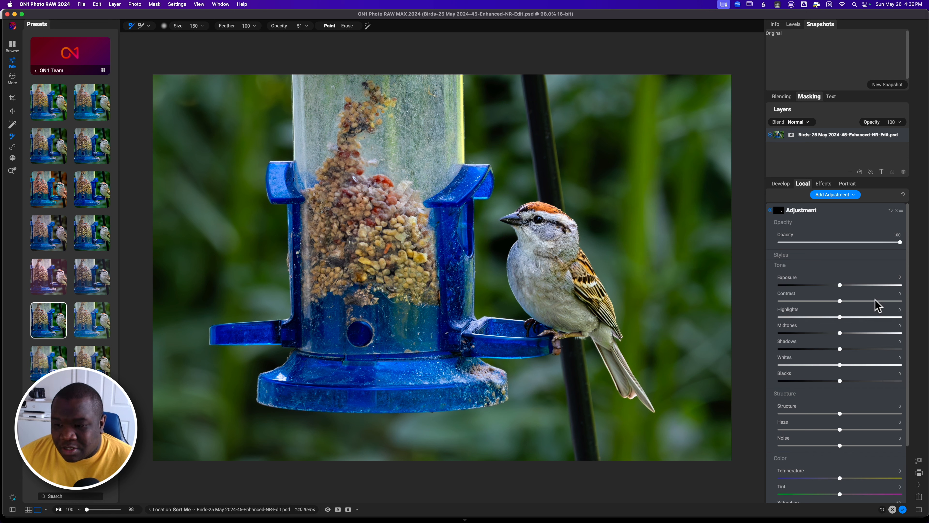
pyautogui.click(907, 264)
pyautogui.moveTo(908, 264); pyautogui.dragTo(906, 363)
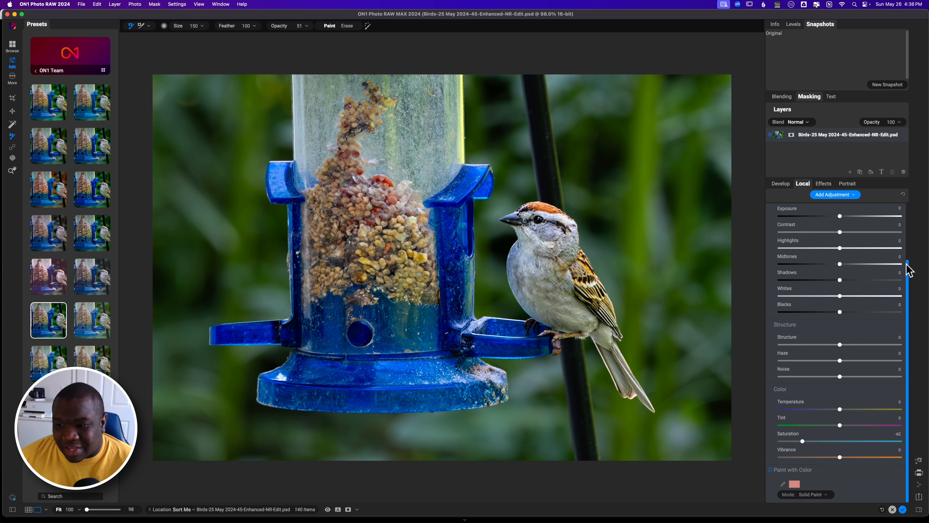
# Toggle the local Adjustment layer off and on to compare, then collapse it.
pyautogui.moveTo(910, 269); pyautogui.dragTo(905, 204)
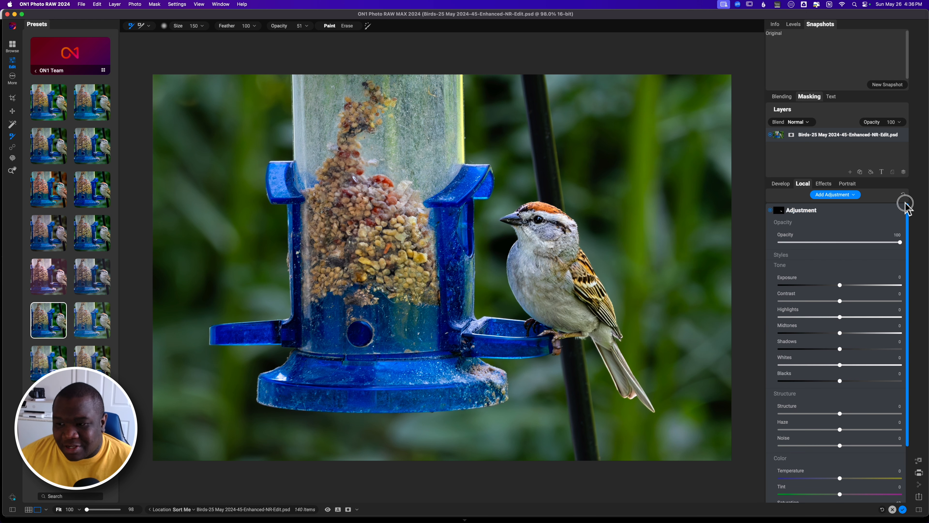
pyautogui.click(770, 210)
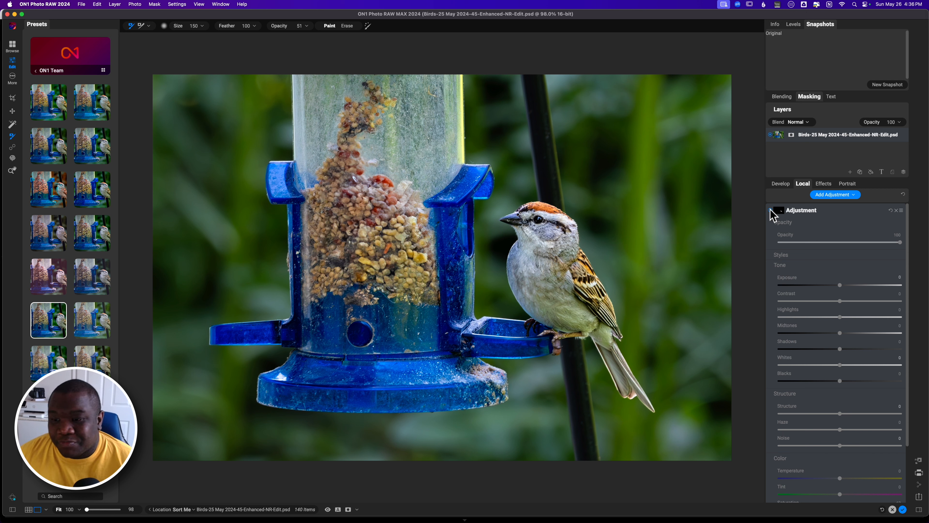
pyautogui.click(770, 209)
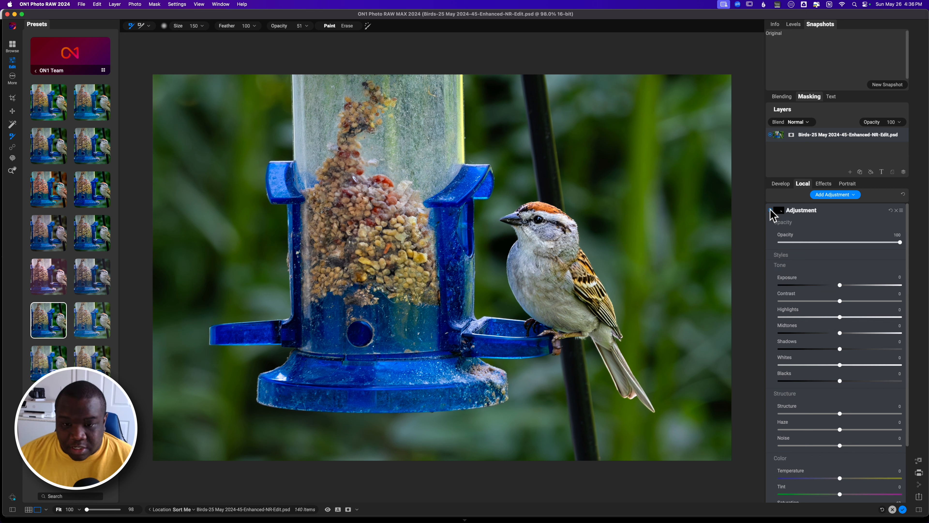
pyautogui.click(836, 210)
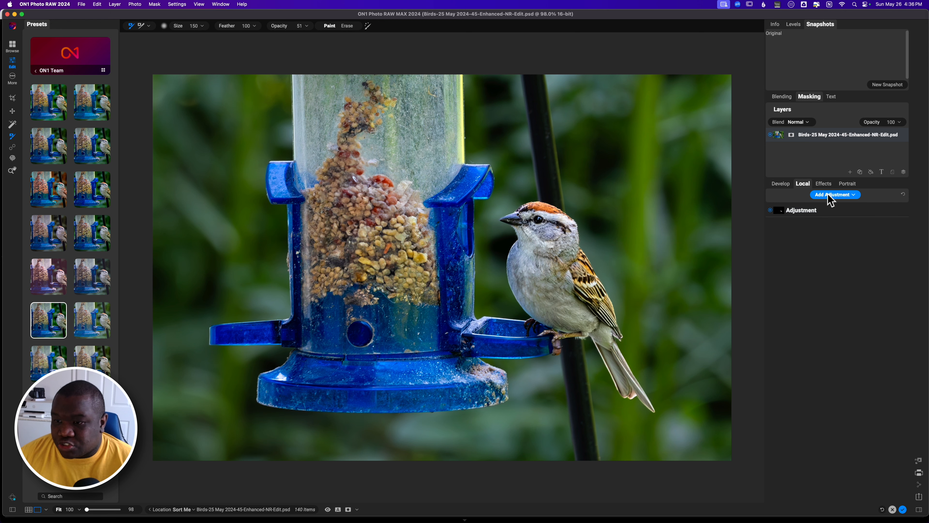
# Switch to the Effects filters, collapse Color Enhancer, expand Lens Blur and toggle the preview off and on.
pyautogui.click(825, 184)
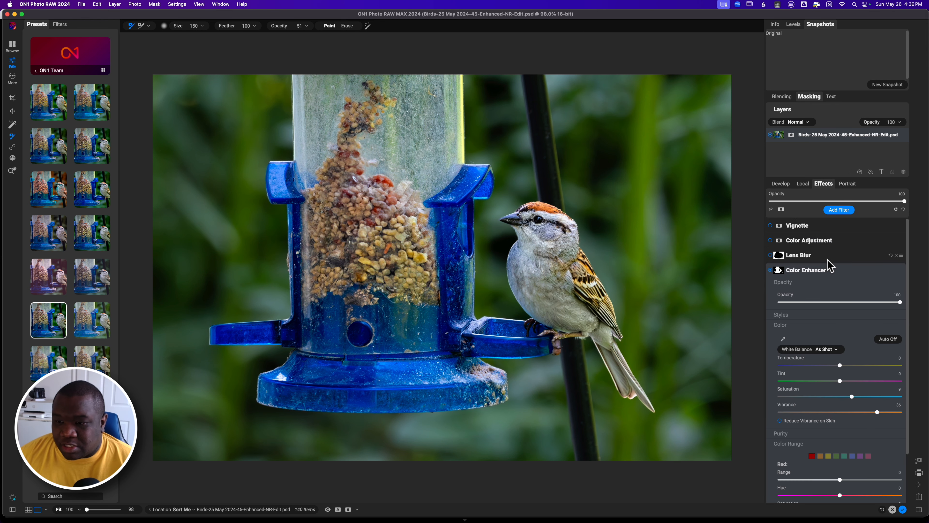
pyautogui.click(813, 274)
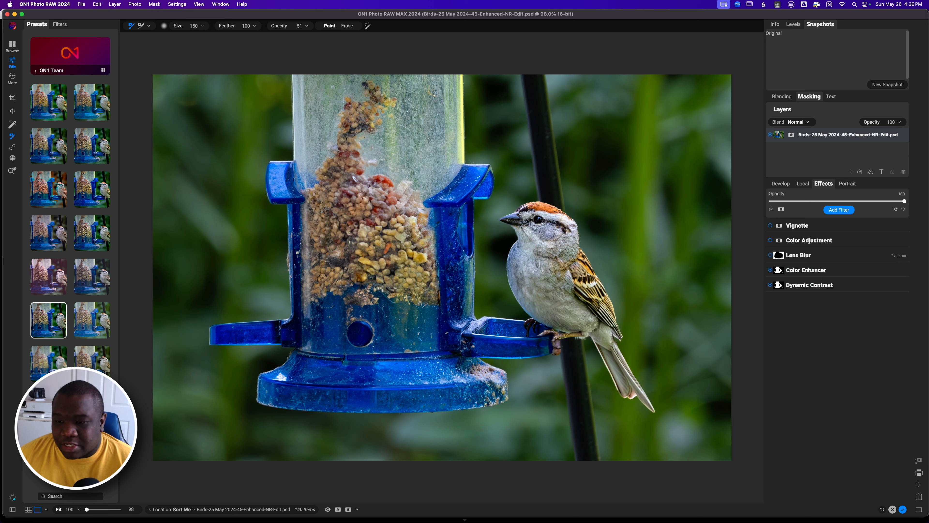
pyautogui.click(769, 257)
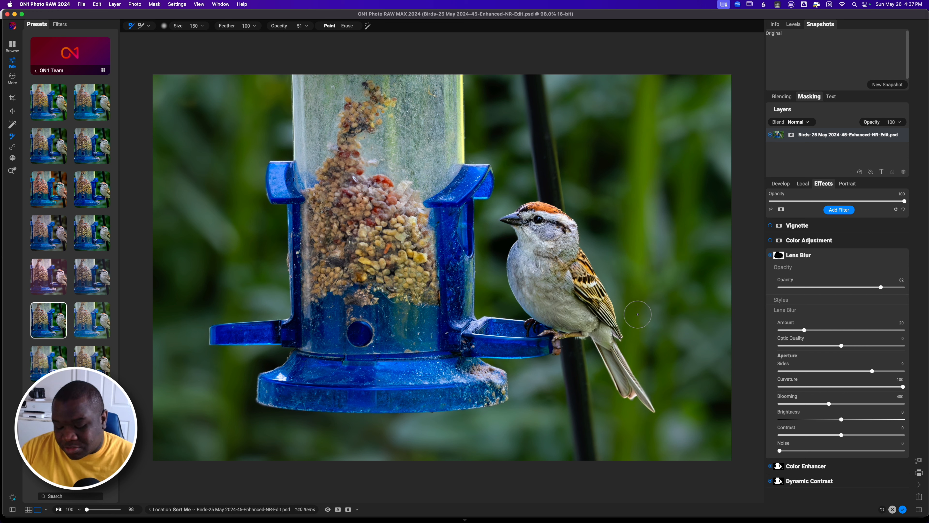
pyautogui.press('super+p')
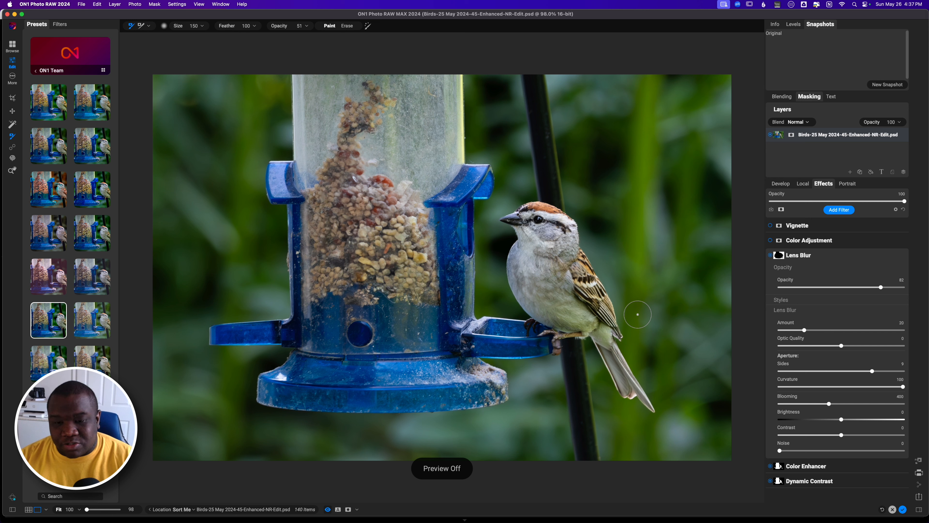
pyautogui.press('\\')
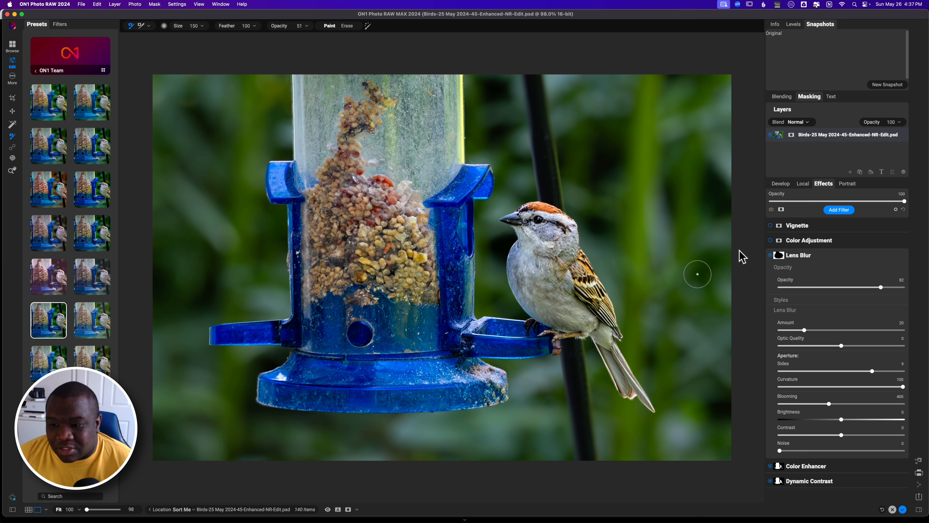
# Set the Lens Blur Amount to 17, Brightness to -19 and Blooming to 433.
pyautogui.moveTo(804, 330)
pyautogui.mouseDown()
pyautogui.moveTo(922, 329)
pyautogui.moveTo(801, 329)
pyautogui.mouseUp()
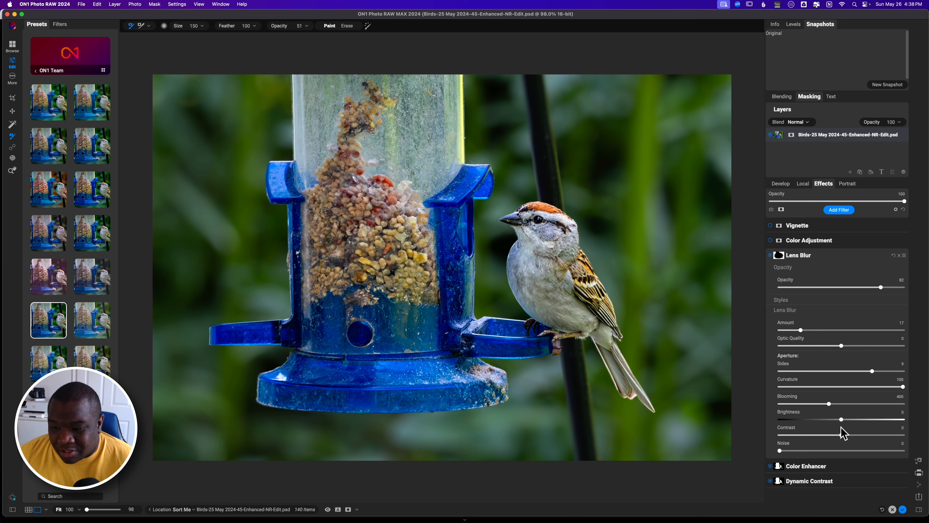
pyautogui.moveTo(842, 420); pyautogui.dragTo(815, 421)
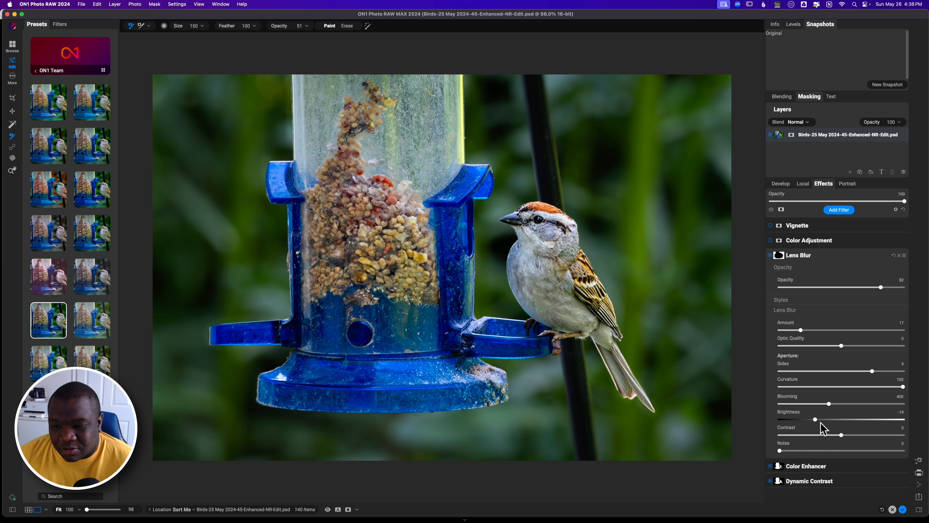
pyautogui.moveTo(828, 403)
pyautogui.mouseDown()
pyautogui.moveTo(779, 400)
pyautogui.moveTo(875, 400)
pyautogui.moveTo(833, 400)
pyautogui.mouseUp()
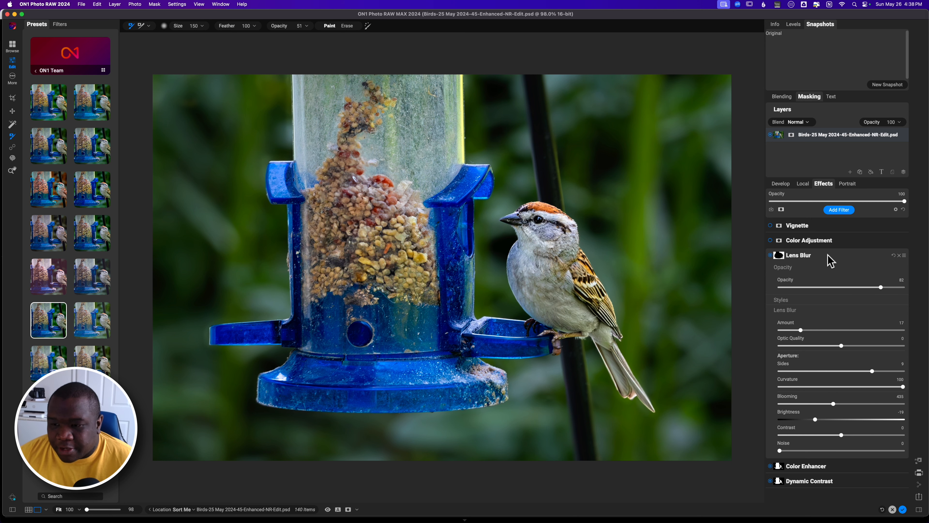
pyautogui.click(807, 251)
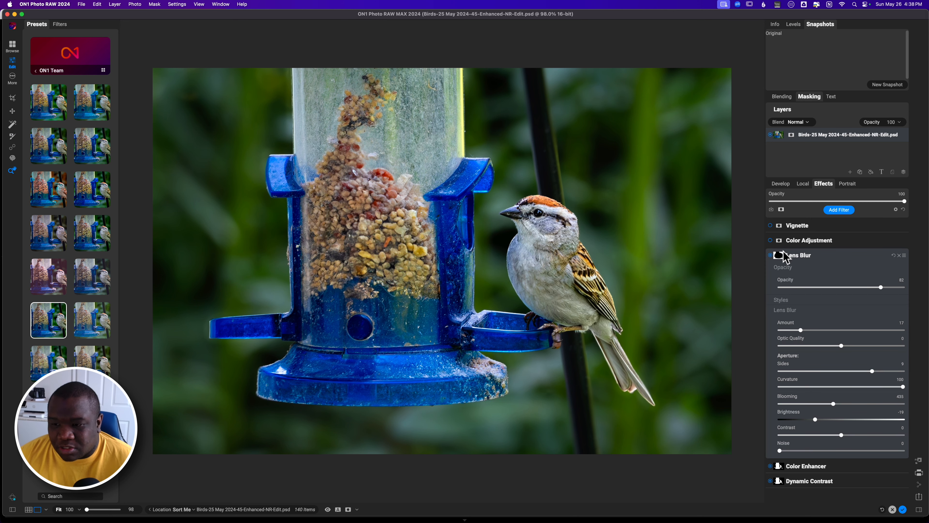
# Expand the Color Adjustment filter, toggle it off and on several times to compare, then collapse it.
pyautogui.click(771, 241)
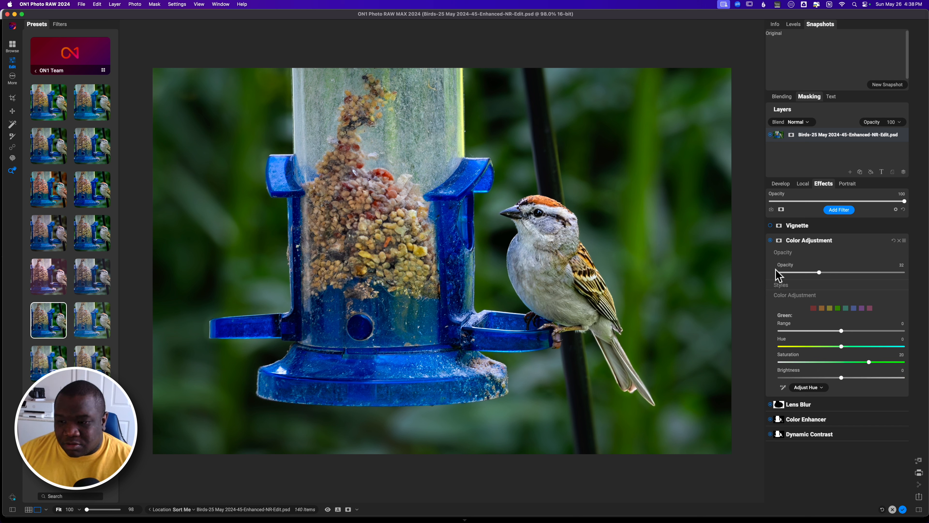
pyautogui.click(770, 240)
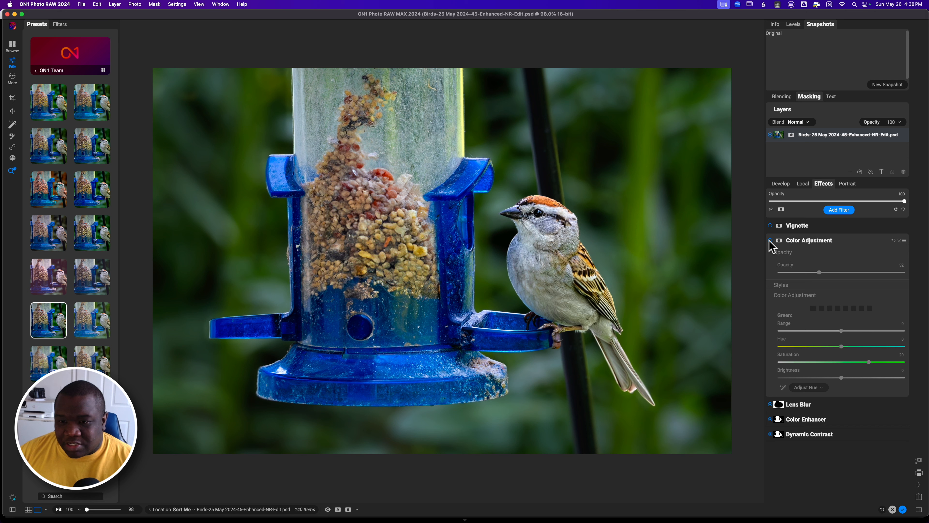
pyautogui.click(770, 240)
pyautogui.click(770, 240)
pyautogui.click(769, 240)
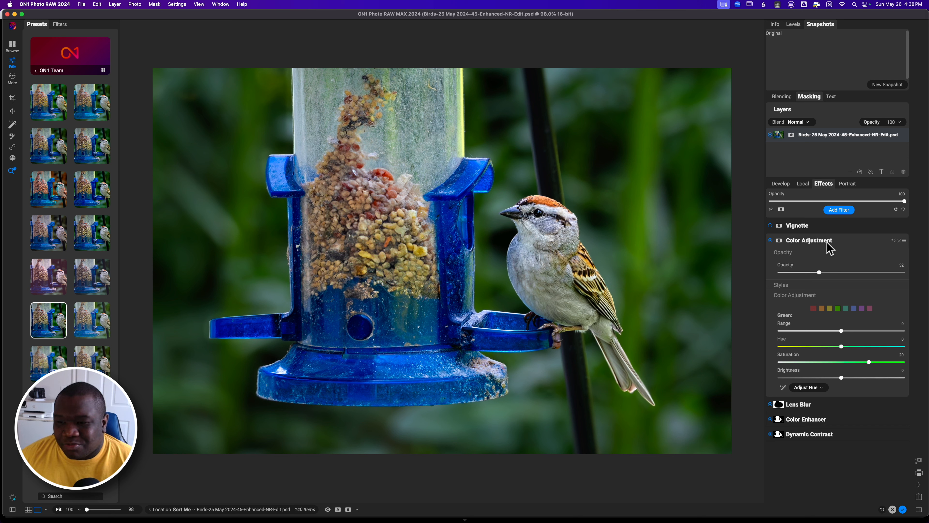
pyautogui.click(794, 240)
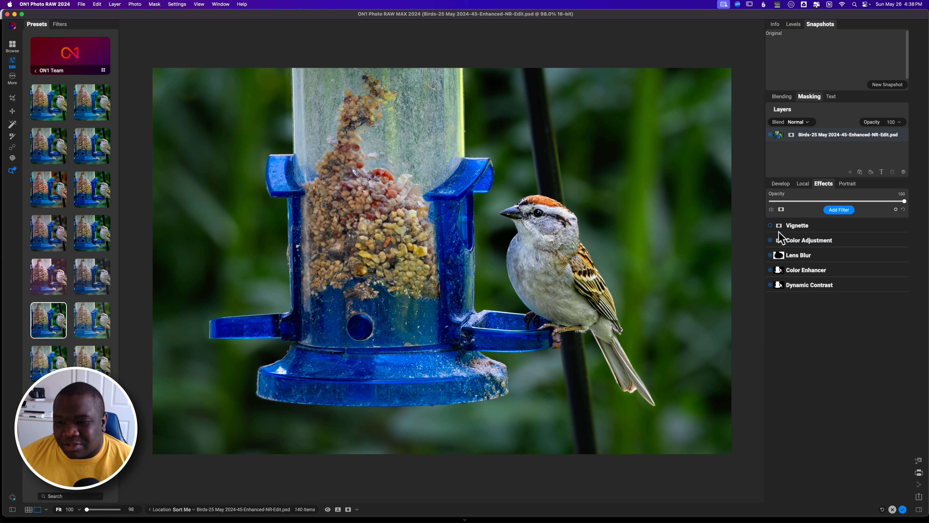
# Expand the Vignette filter and set Feather to 60, Roundness to -74 and Size to 36.
pyautogui.click(772, 227)
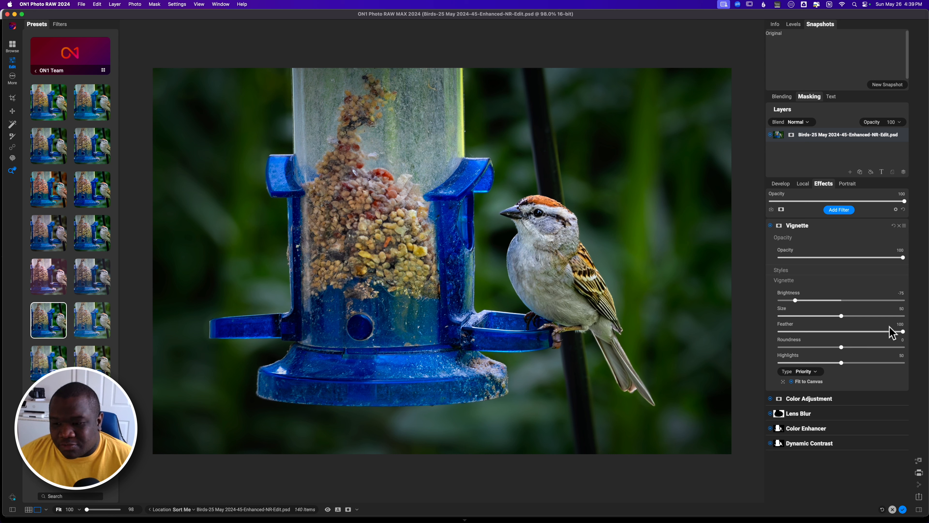
pyautogui.moveTo(902, 331); pyautogui.dragTo(761, 342)
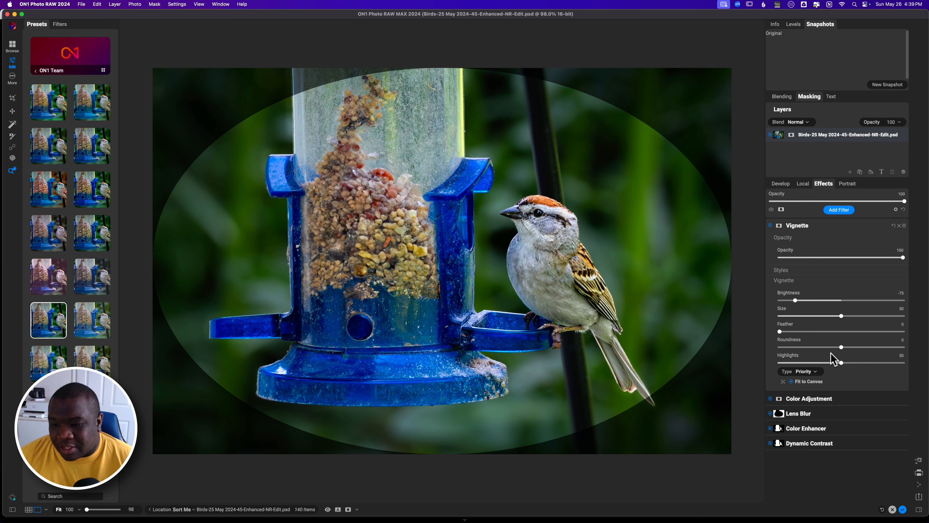
pyautogui.moveTo(840, 347); pyautogui.dragTo(796, 347)
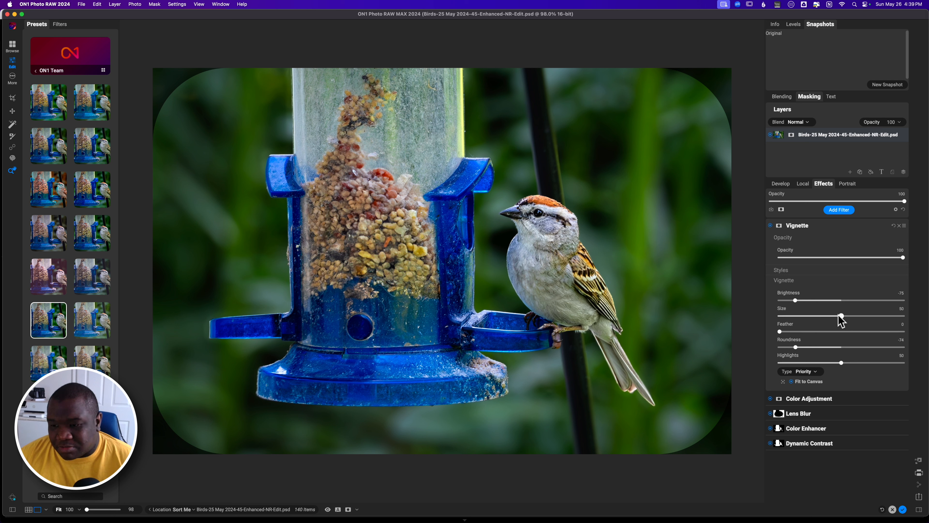
pyautogui.moveTo(841, 315); pyautogui.dragTo(853, 332)
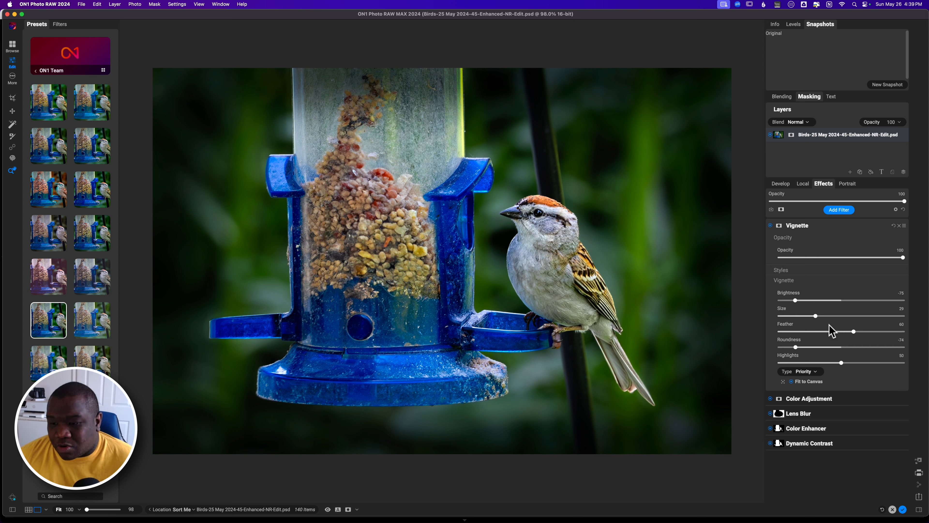
pyautogui.moveTo(815, 317); pyautogui.dragTo(824, 317)
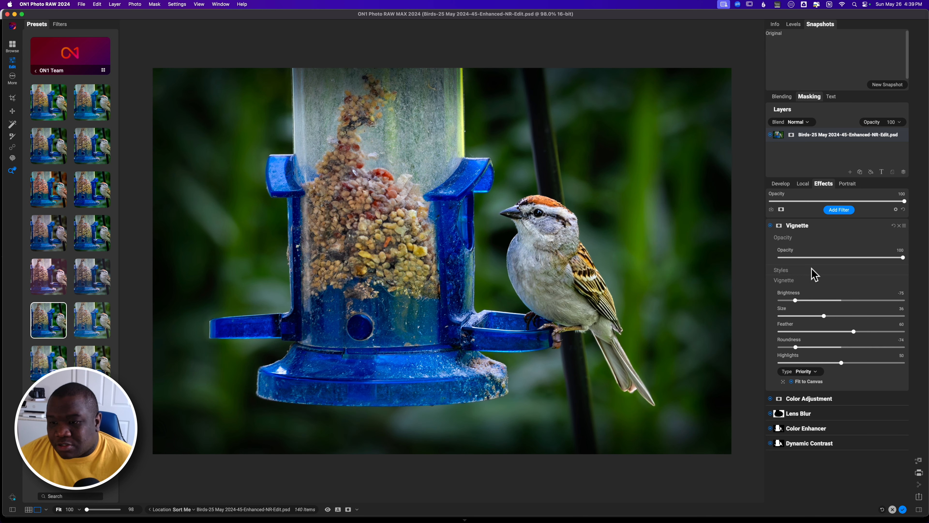
# Erase the Vignette mask over the feeder's top with a size 250, opacity 100 brush, then toggle the vignette off and on.
pyautogui.click(780, 226)
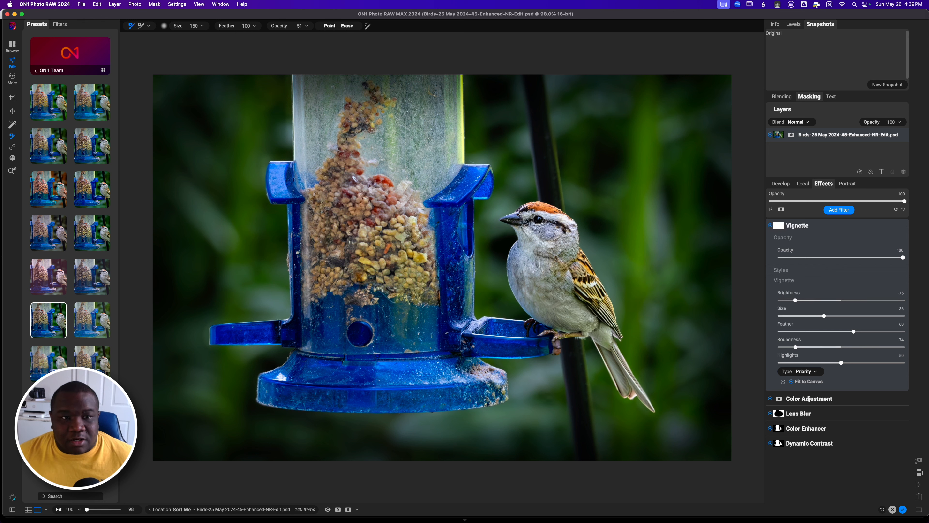
pyautogui.moveTo(281, 26); pyautogui.dragTo(479, 36)
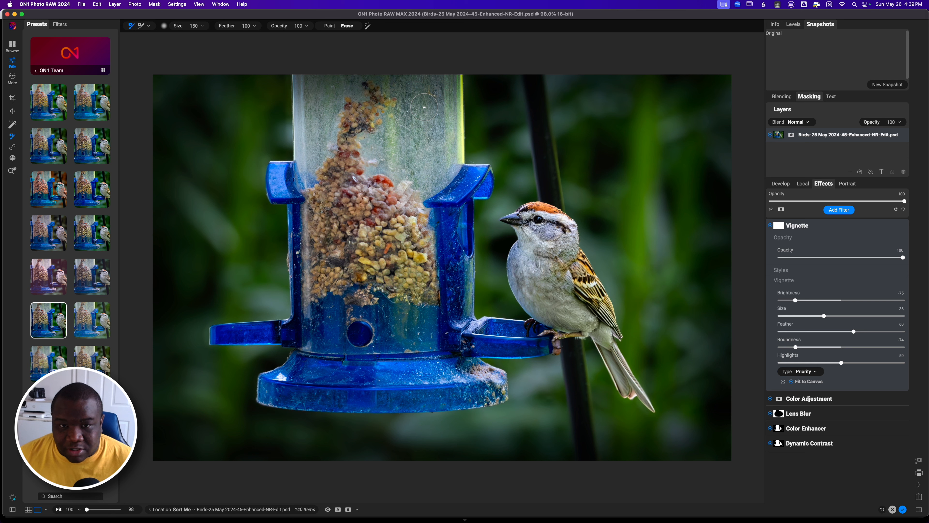
pyautogui.press(']')
pyautogui.press(']')
pyautogui.moveTo(434, 106)
pyautogui.mouseDown()
pyautogui.moveTo(433, 67)
pyautogui.moveTo(440, 103)
pyautogui.moveTo(426, 141)
pyautogui.moveTo(413, 70)
pyautogui.moveTo(410, 154)
pyautogui.moveTo(388, 62)
pyautogui.moveTo(387, 157)
pyautogui.moveTo(369, 57)
pyautogui.moveTo(369, 141)
pyautogui.moveTo(347, 50)
pyautogui.moveTo(344, 107)
pyautogui.moveTo(329, 58)
pyautogui.moveTo(326, 144)
pyautogui.moveTo(316, 66)
pyautogui.moveTo(327, 146)
pyautogui.moveTo(357, 73)
pyautogui.moveTo(378, 201)
pyautogui.moveTo(407, 70)
pyautogui.moveTo(432, 195)
pyautogui.moveTo(430, 80)
pyautogui.moveTo(426, 159)
pyautogui.moveTo(337, 72)
pyautogui.moveTo(331, 161)
pyautogui.moveTo(317, 75)
pyautogui.moveTo(322, 149)
pyautogui.mouseUp()
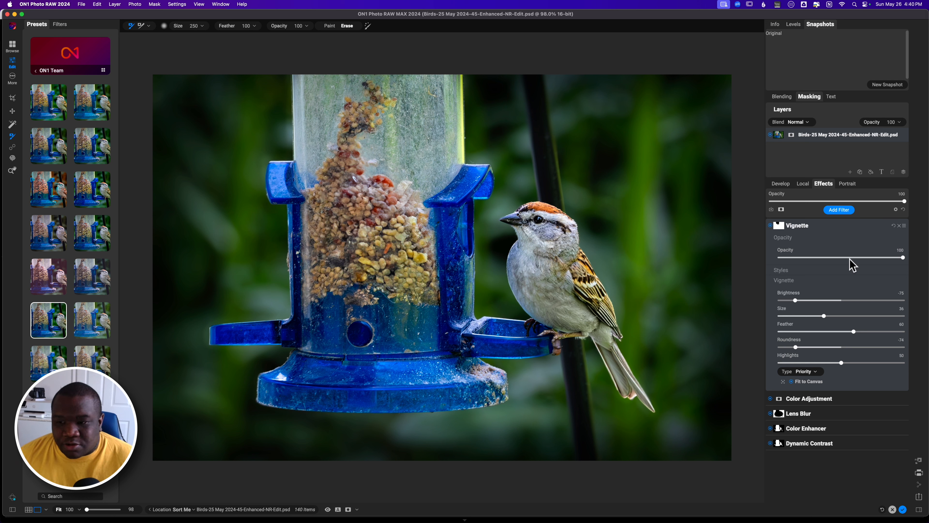
pyautogui.click(770, 225)
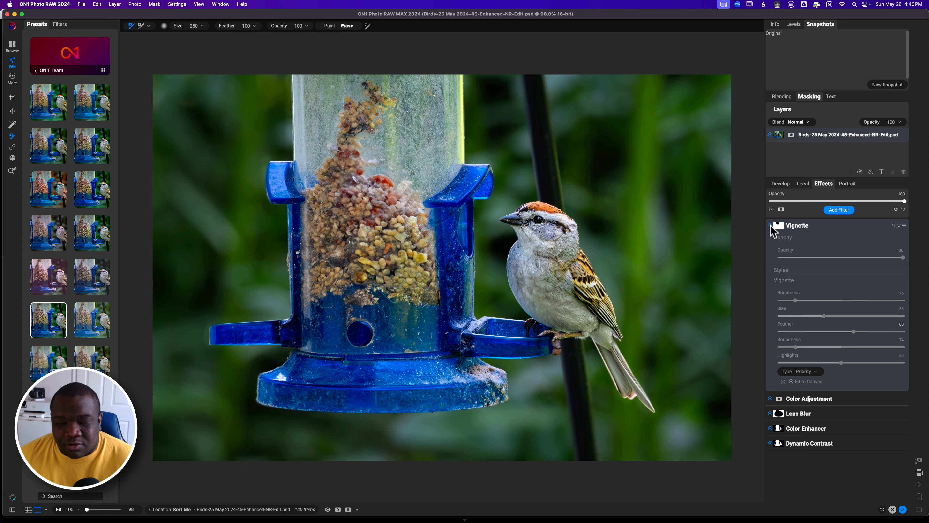
pyautogui.click(770, 226)
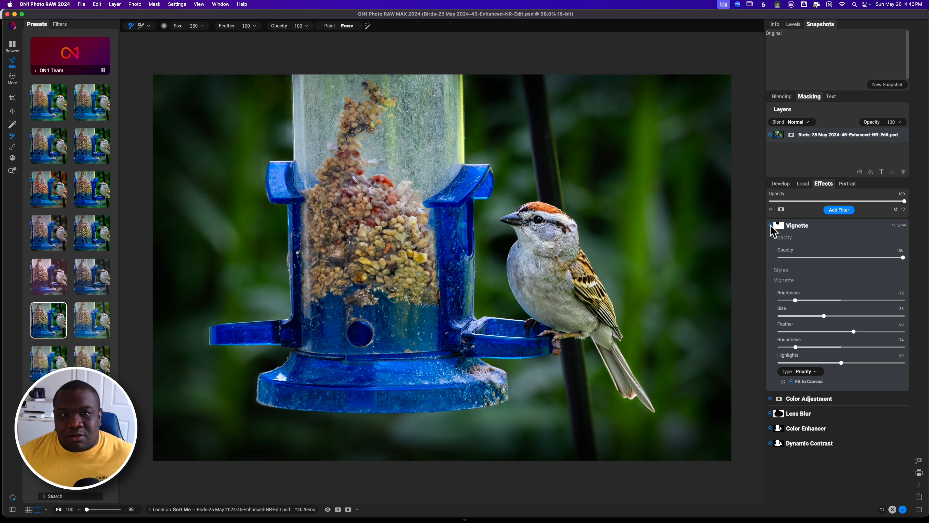